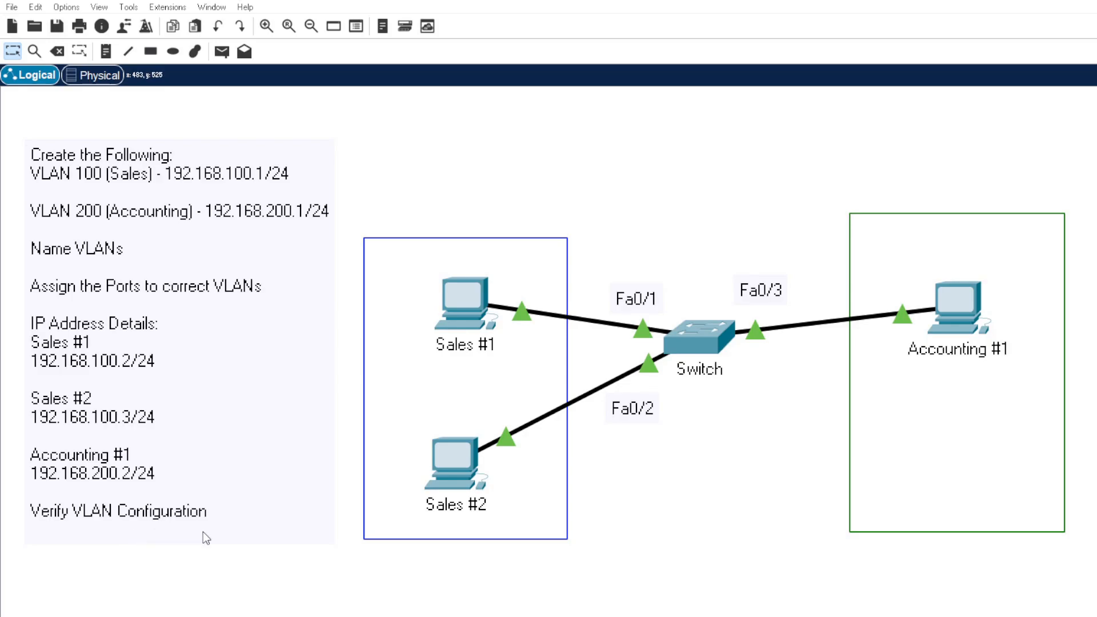
Open the switch's command line and enter global configuration mode through privileged mode
click(788, 616)
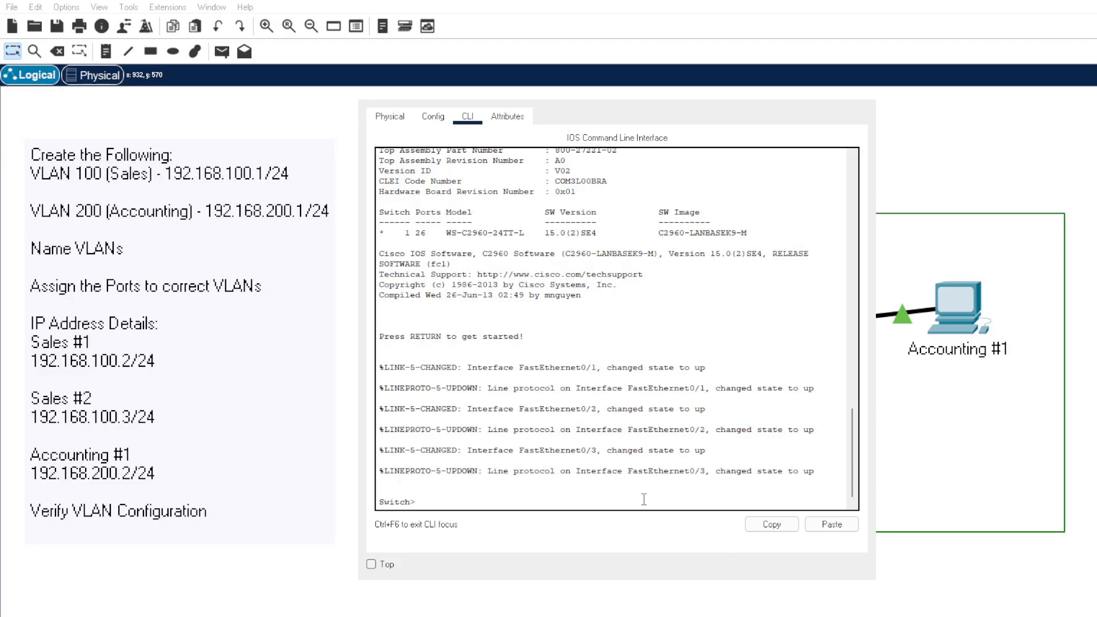
text(en)
key(Return)
text(conf t)
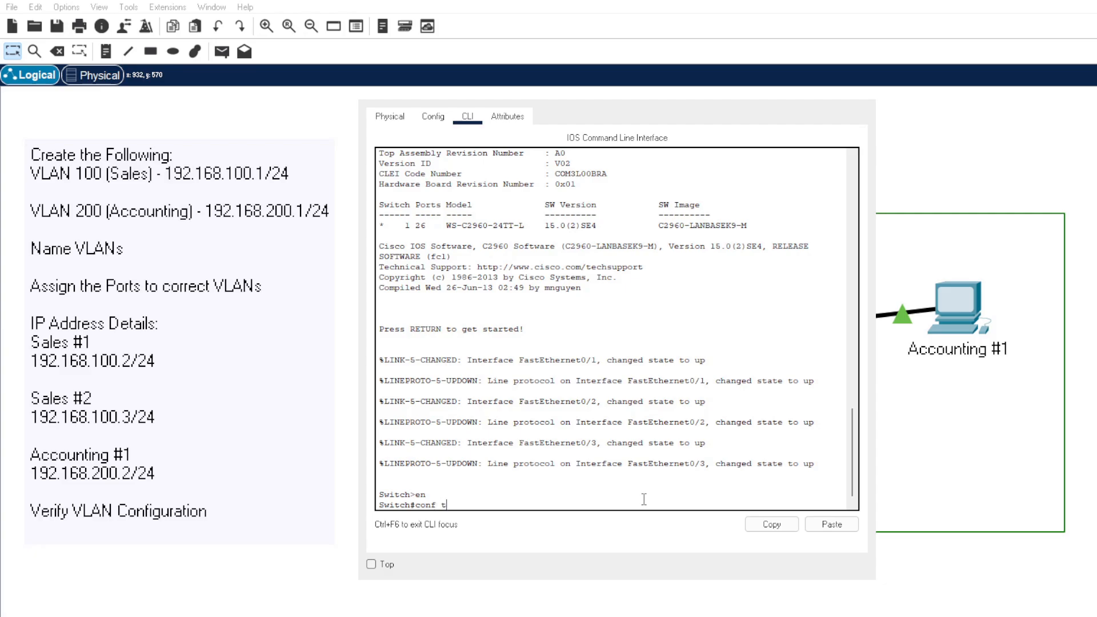
key(Return)
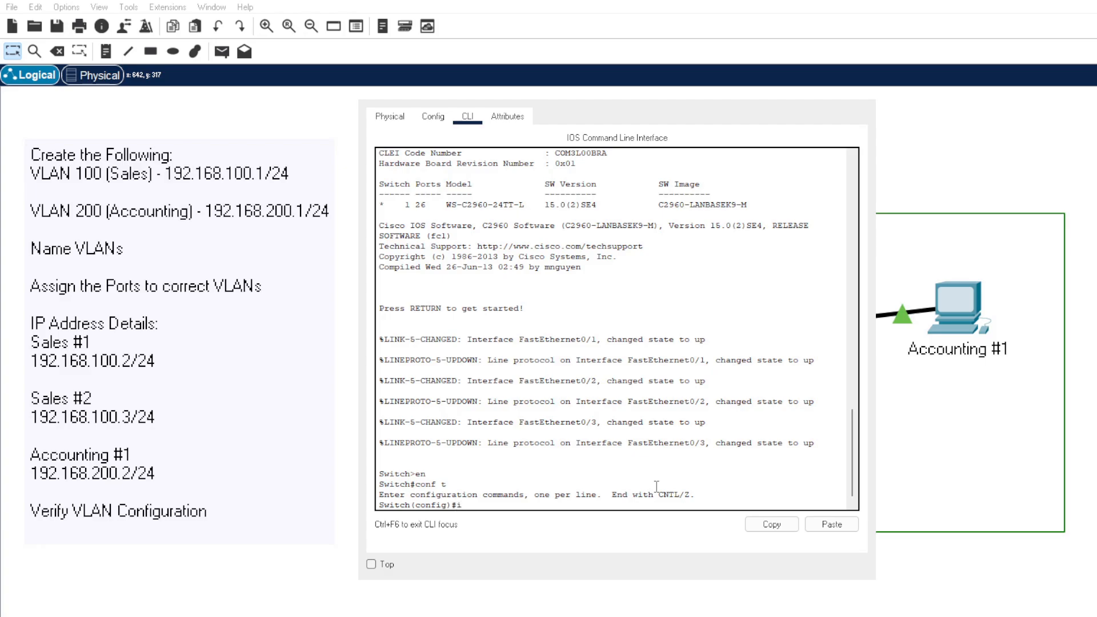
Configure the switch's VLAN 100 interface with IP address 192.168.100.1 and subnet mask 255.255.255.0
text(nter)
key(Tab)
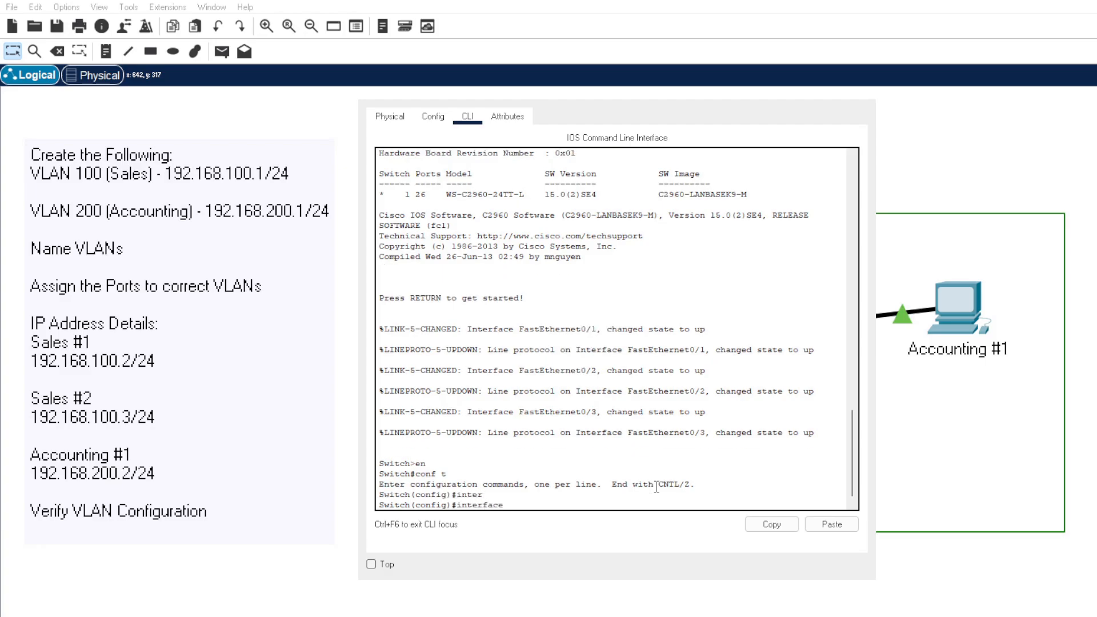
text(vlan100)
key(Return)
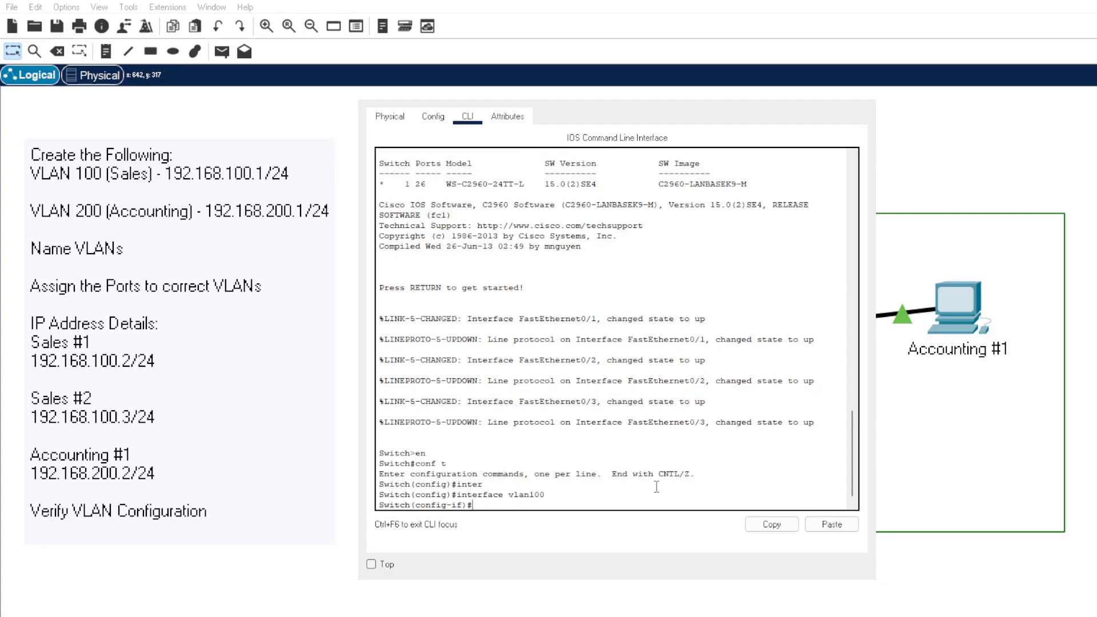
text(ip add)
key(Tab)
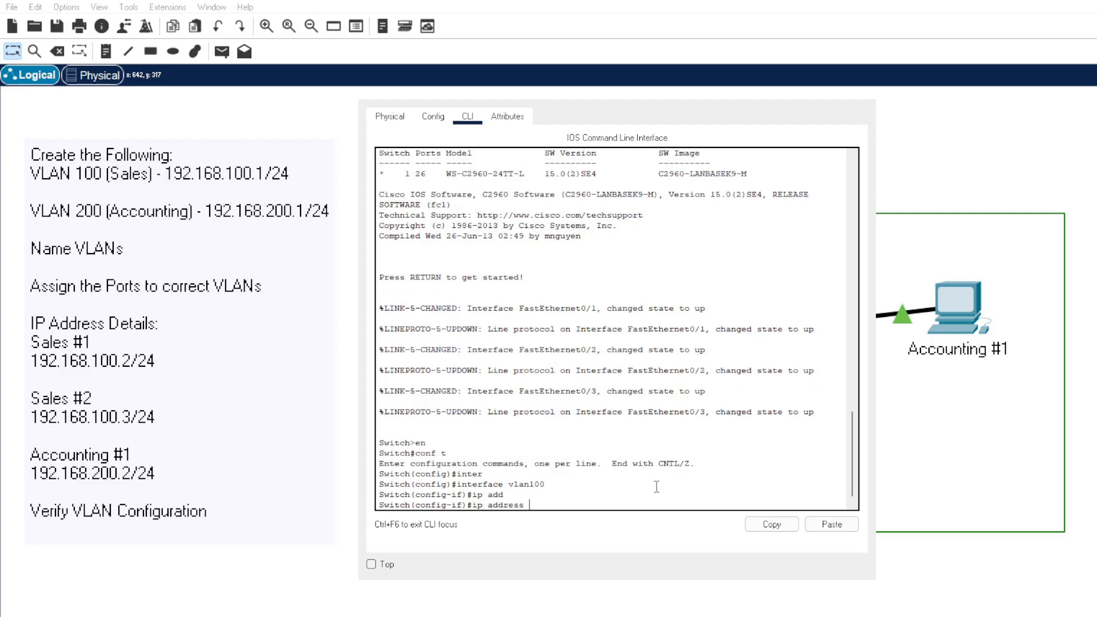
text(192.168.100.1 255.255.255.0)
key(Return)
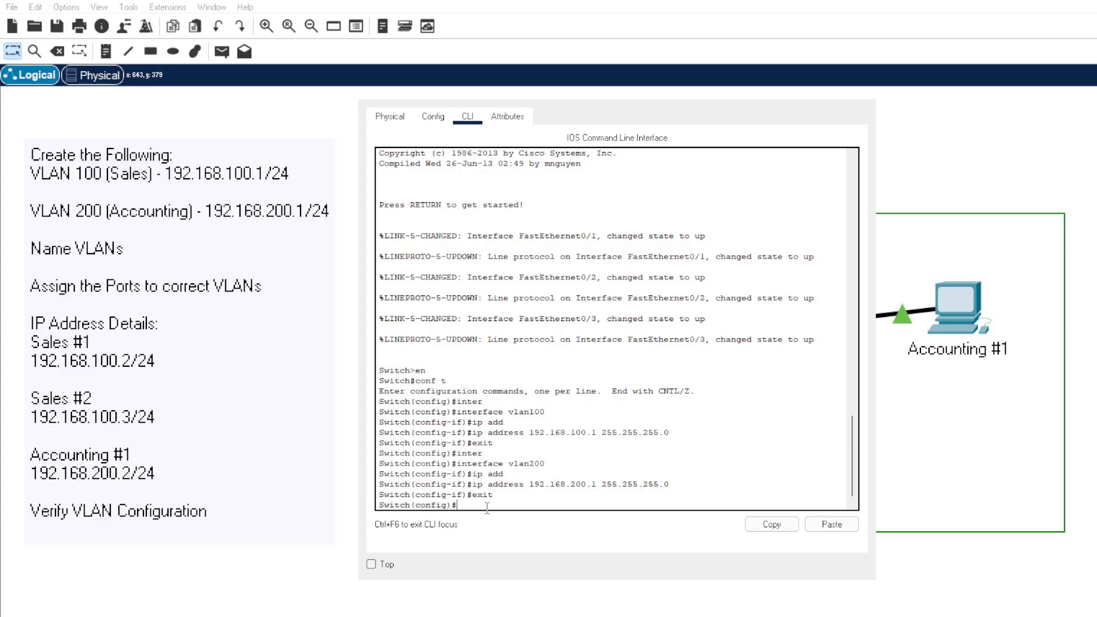
Create VLAN 100 on the switch, name it SALES, and return to global configuration mode
text(vlan 100)
key(Return)
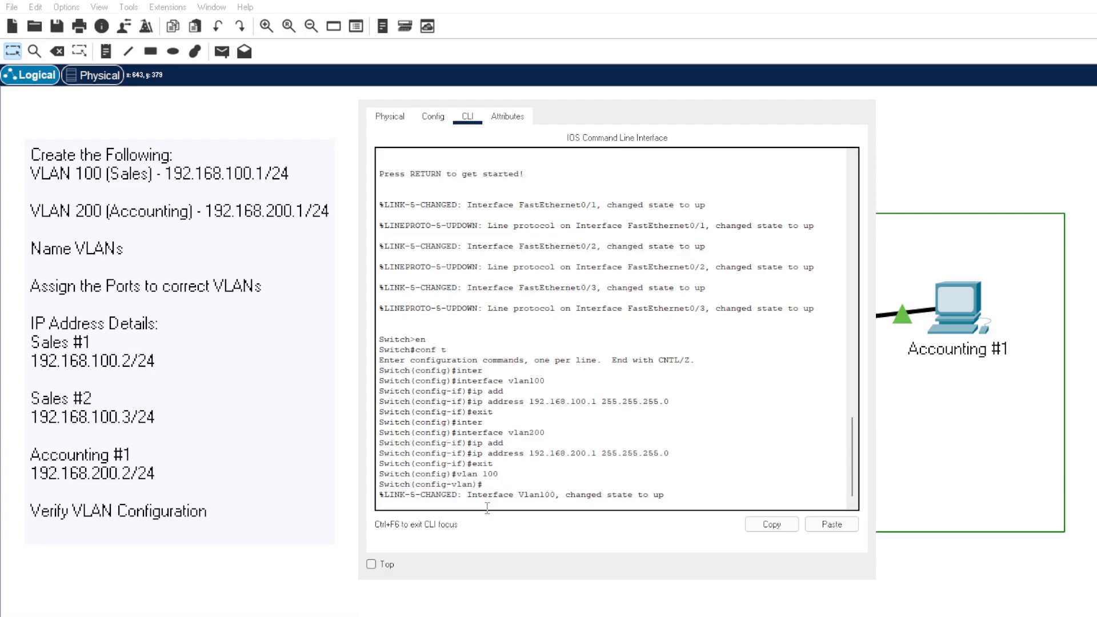
key(Return)
text(name)
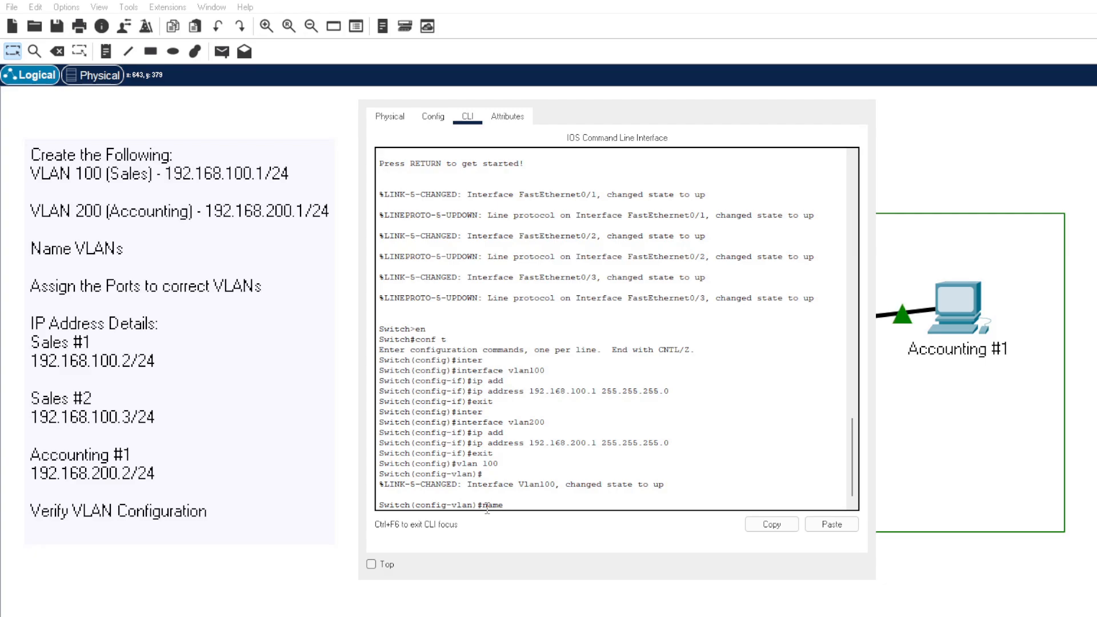
text( S)
text(ALES)
key(Return)
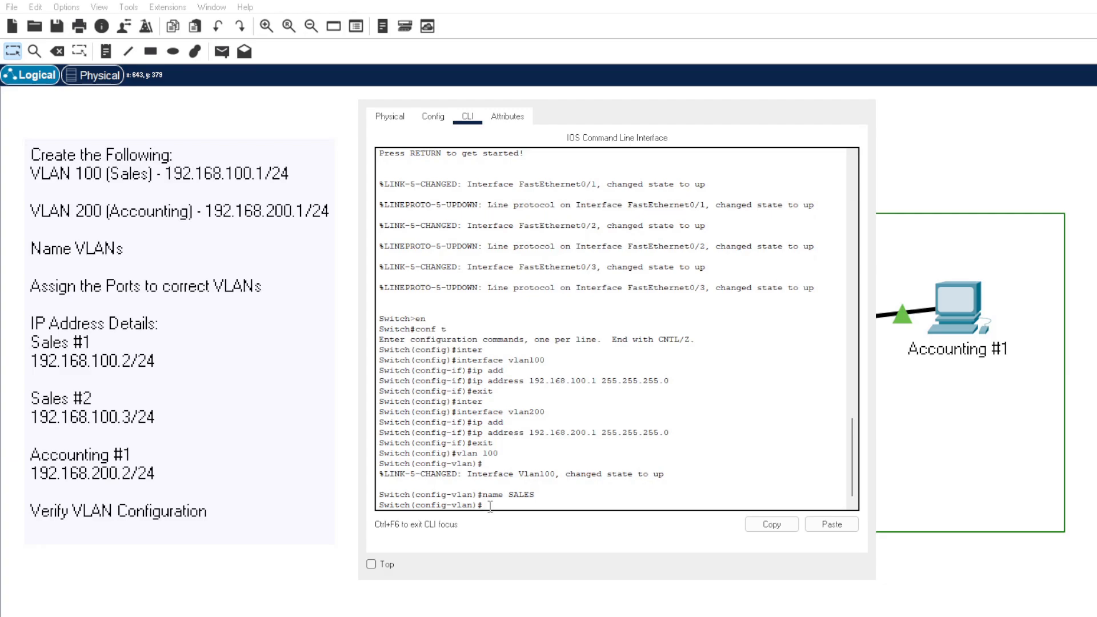
text(exit)
key(Return)
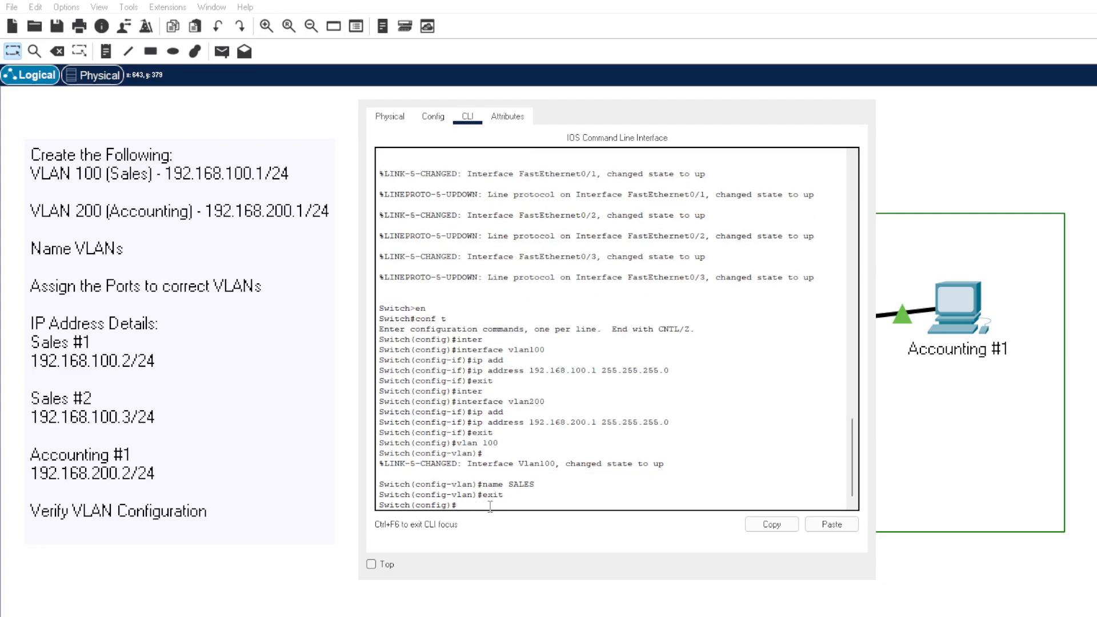
Create VLAN 200 on the switch, name it ACCOUNTING, and return to global configuration mode
text(vlan 200)
key(Return)
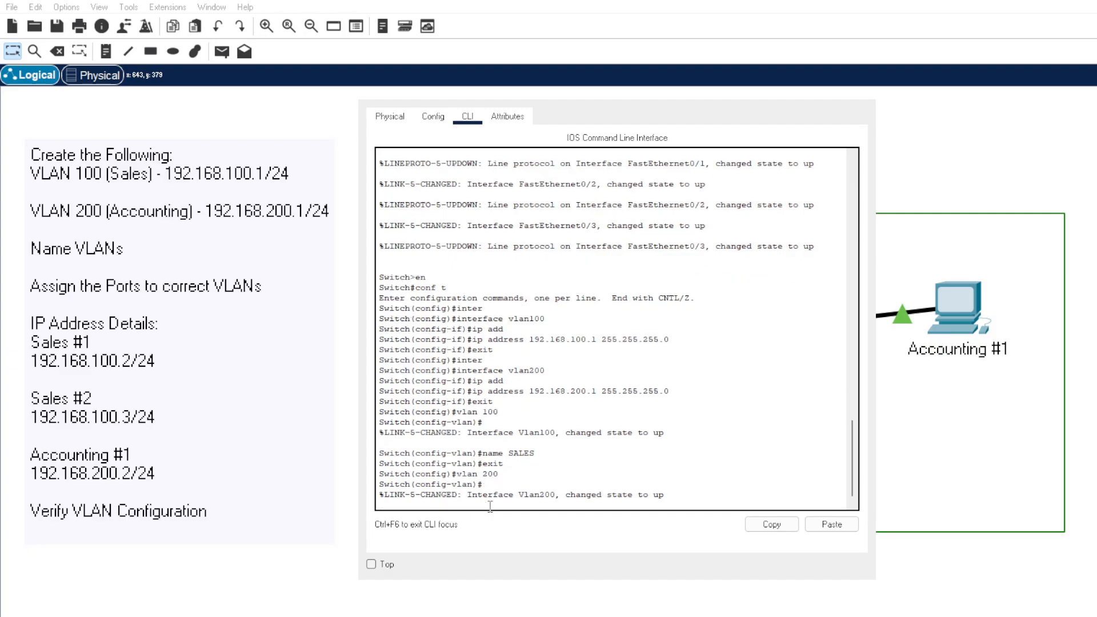
key(Return)
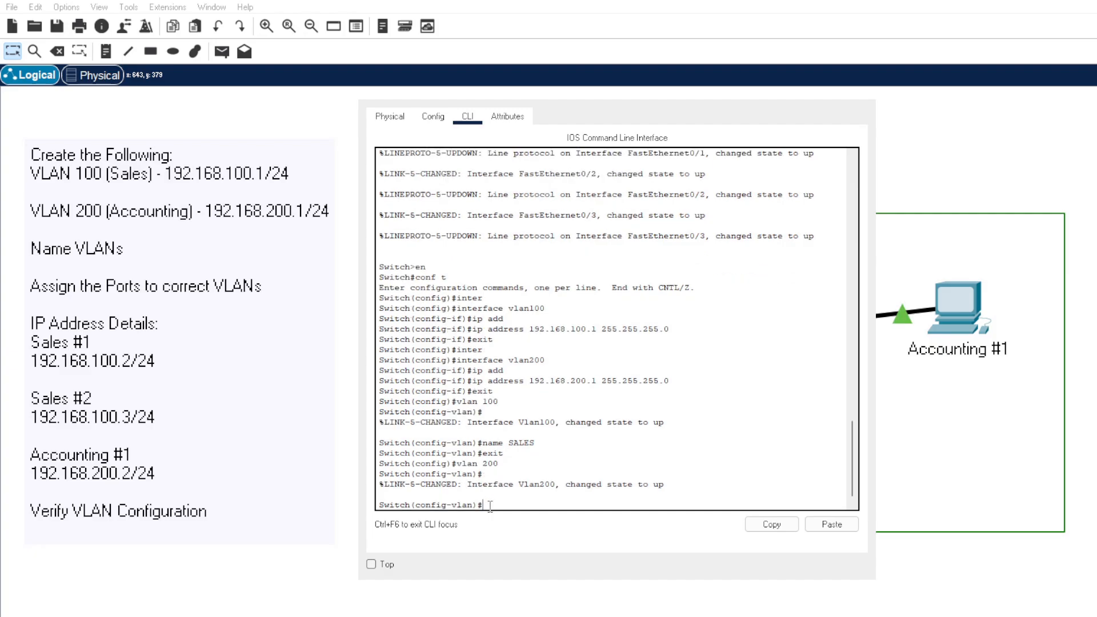
text(name ACCOUNTING)
key(Return)
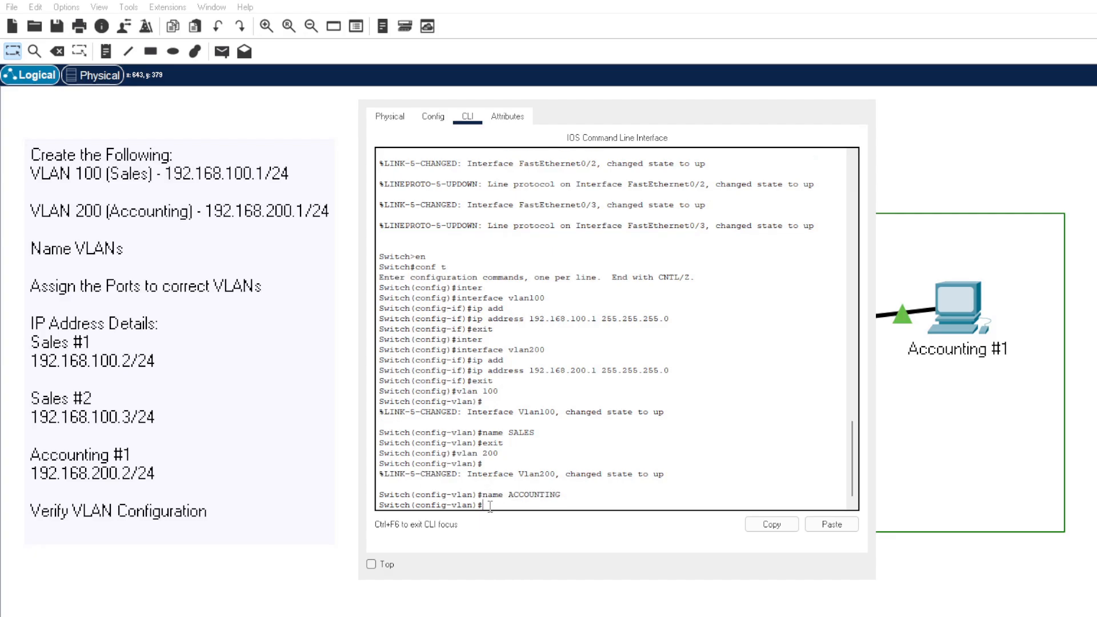
text(exit)
key(Return)
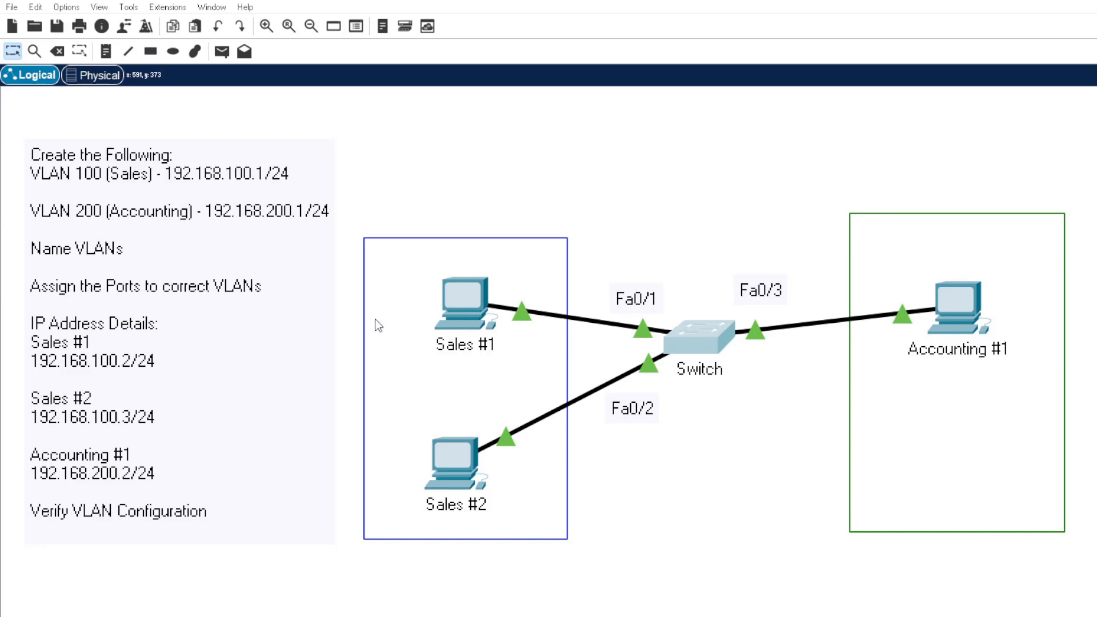
Set the switch's FastEthernet 0/1 interface to switchport access mode, listing the available mode options on the way
key(alt+Tab)
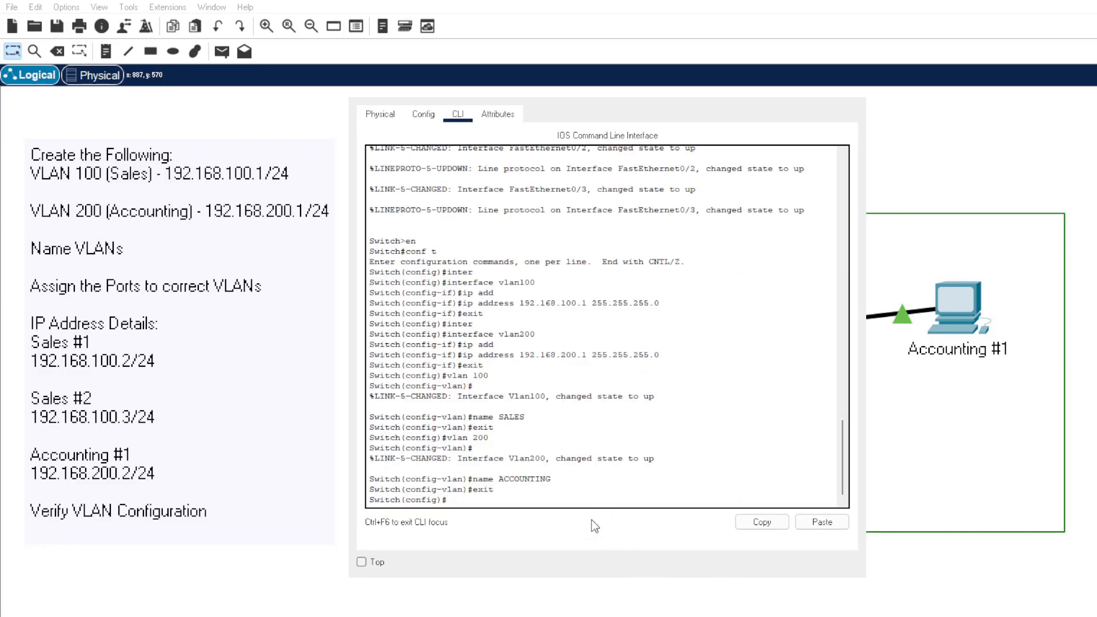
text(inter)
key(Tab)
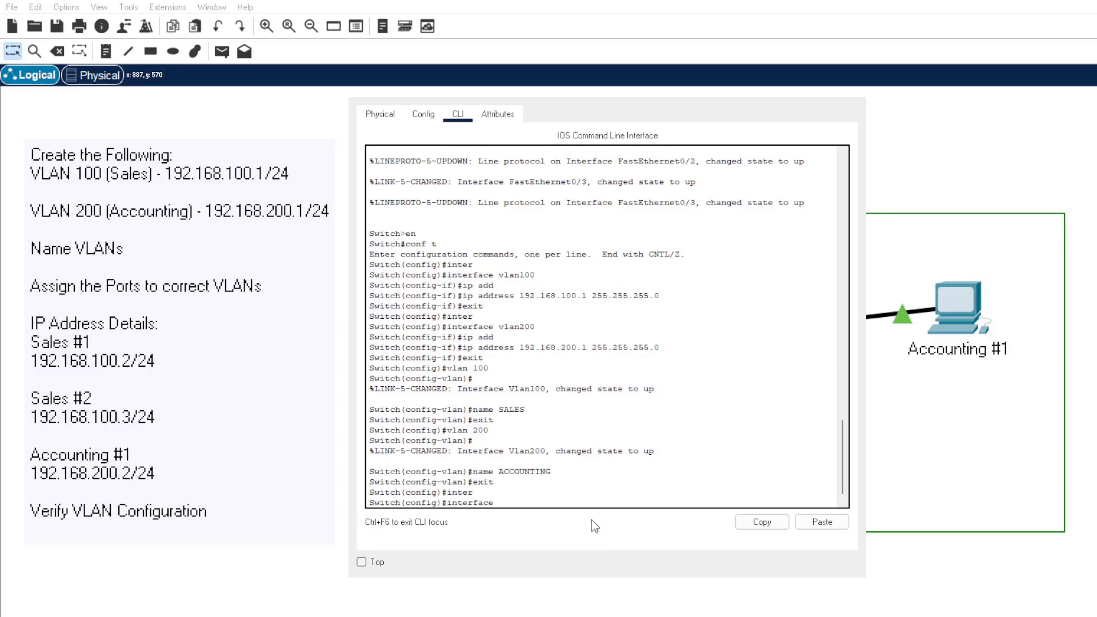
text(fast)
key(Tab)
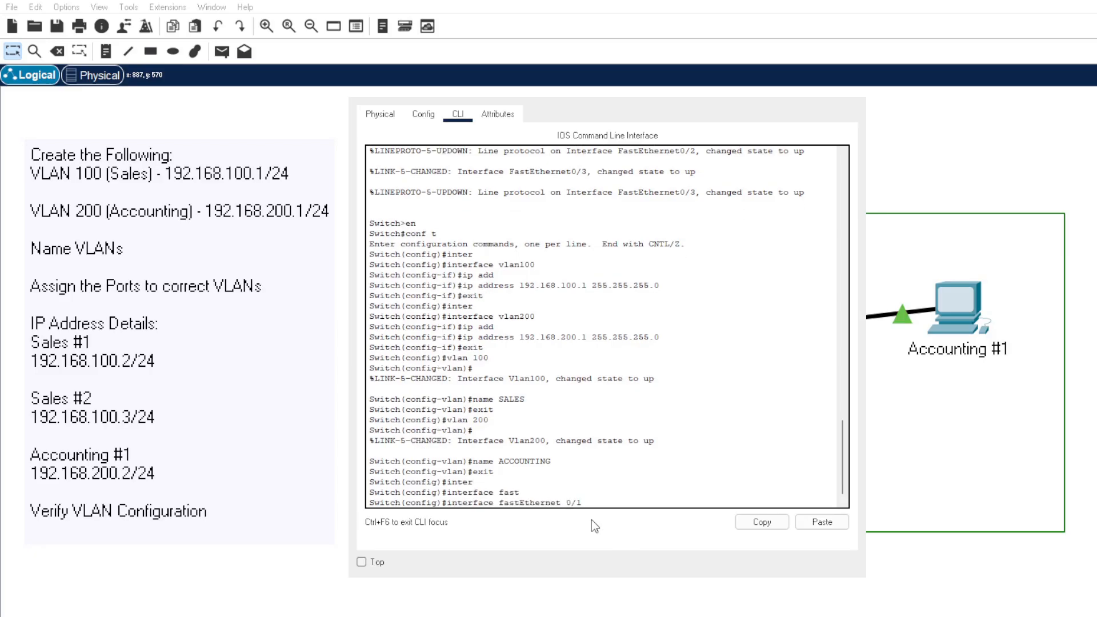
text(0/1)
key(Return)
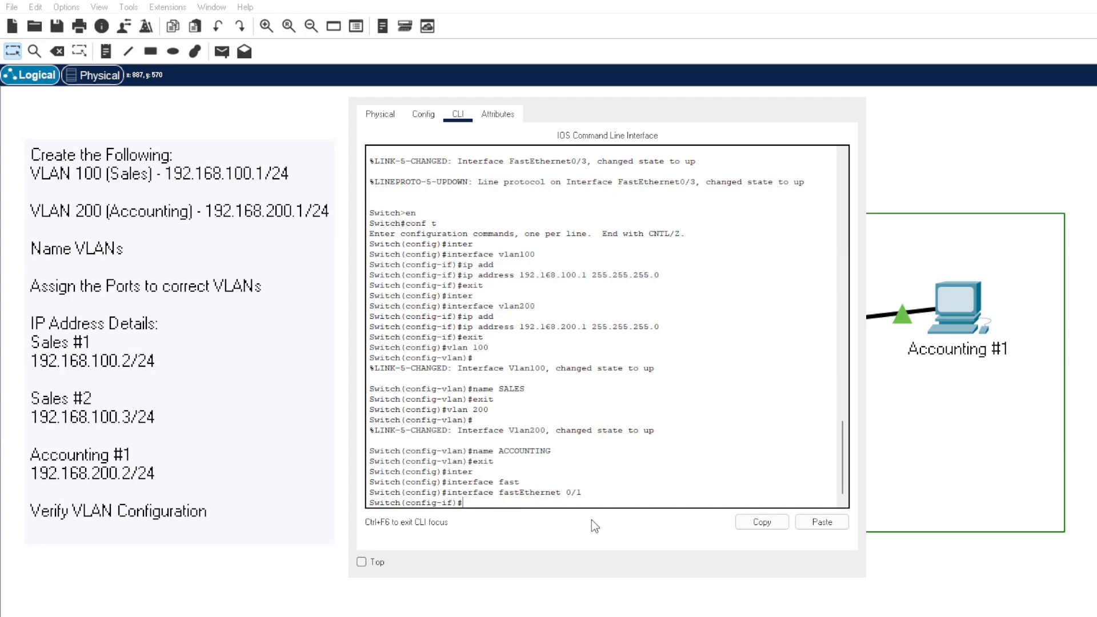
text(switch)
key(Tab)
text(mode)
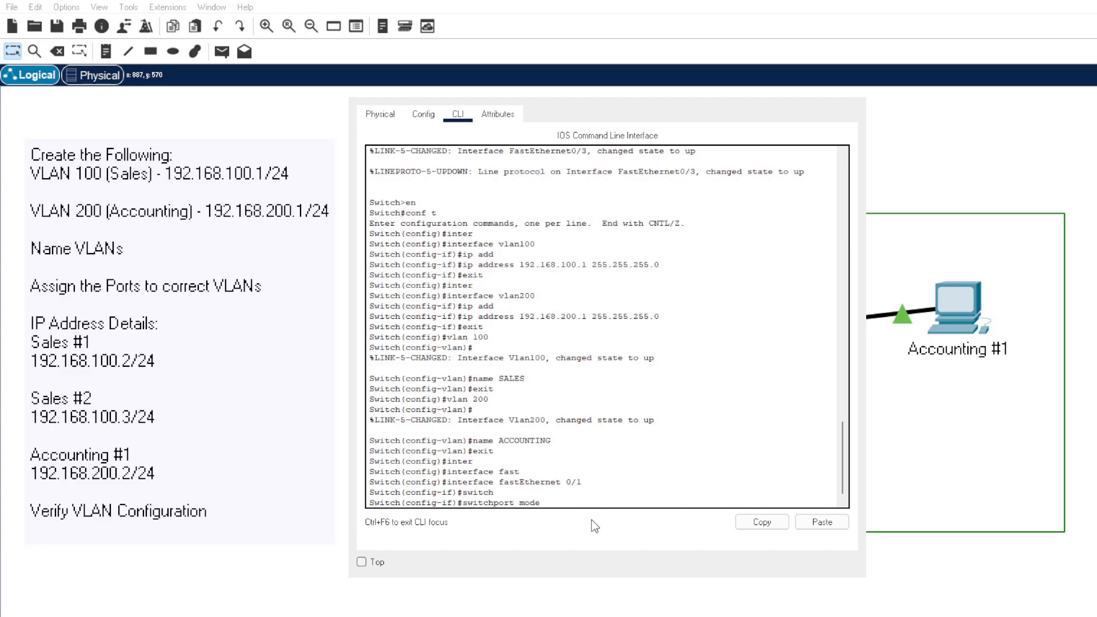
text( ?)
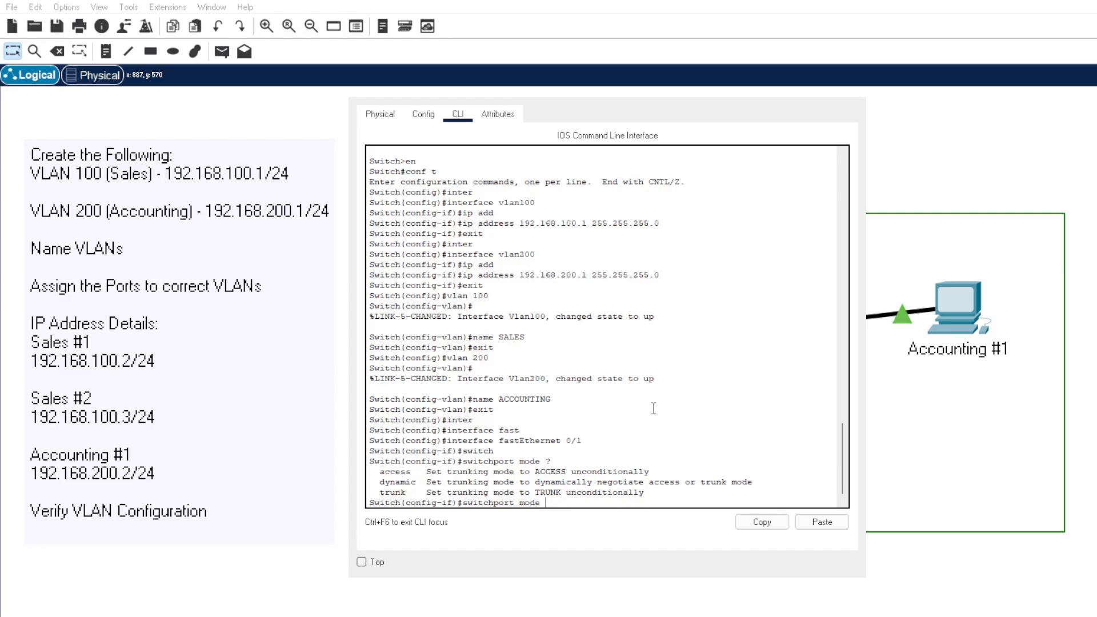
text(acc)
key(Tab)
key(Return)
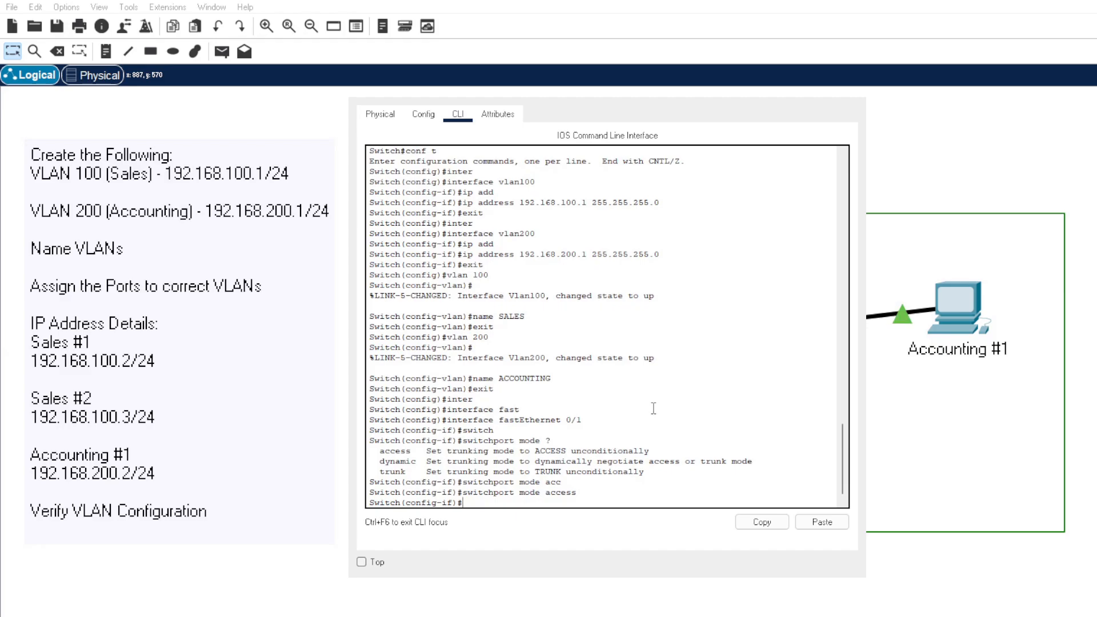
Assign the FastEthernet 0/1 port to VLAN 100 as its access VLAN
text(switch)
key(Tab)
text(acc)
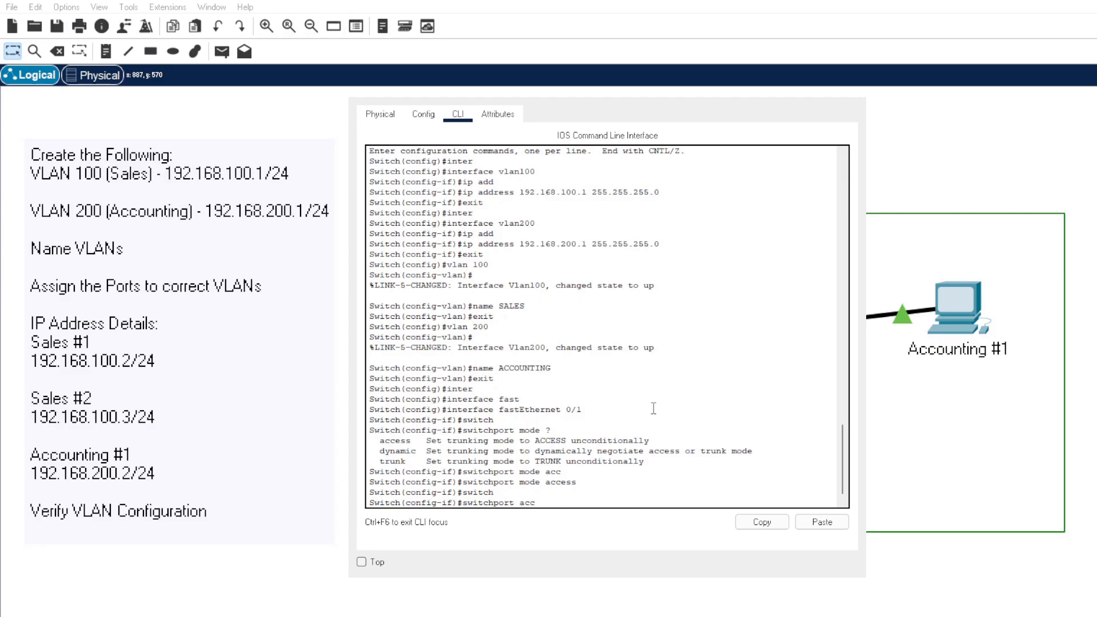
key(Tab)
text(?)
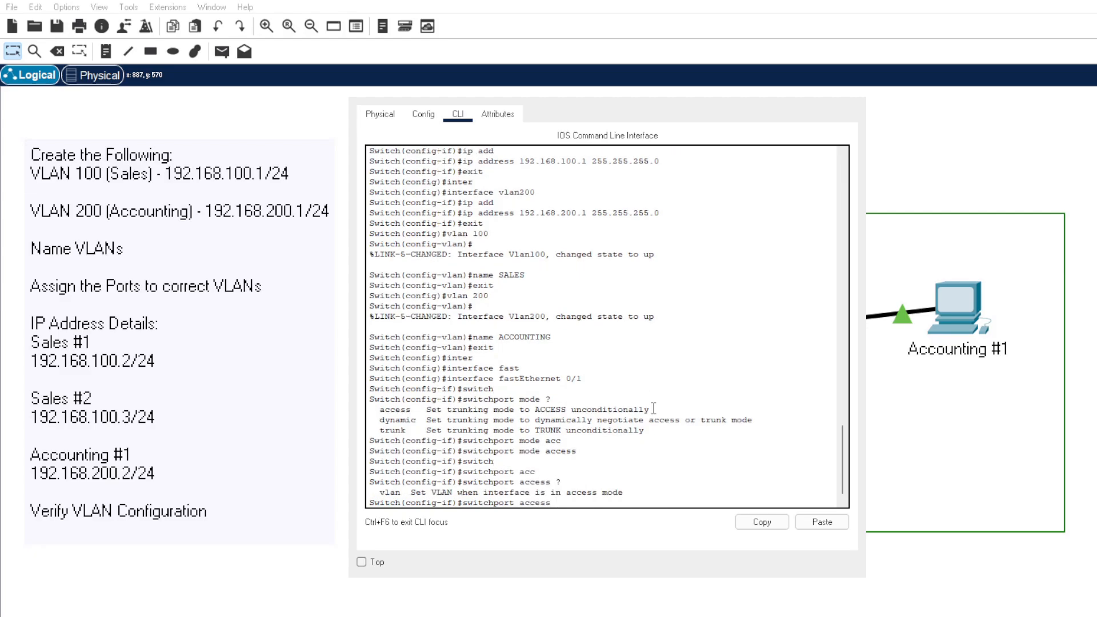
text(vlan 100)
key(Return)
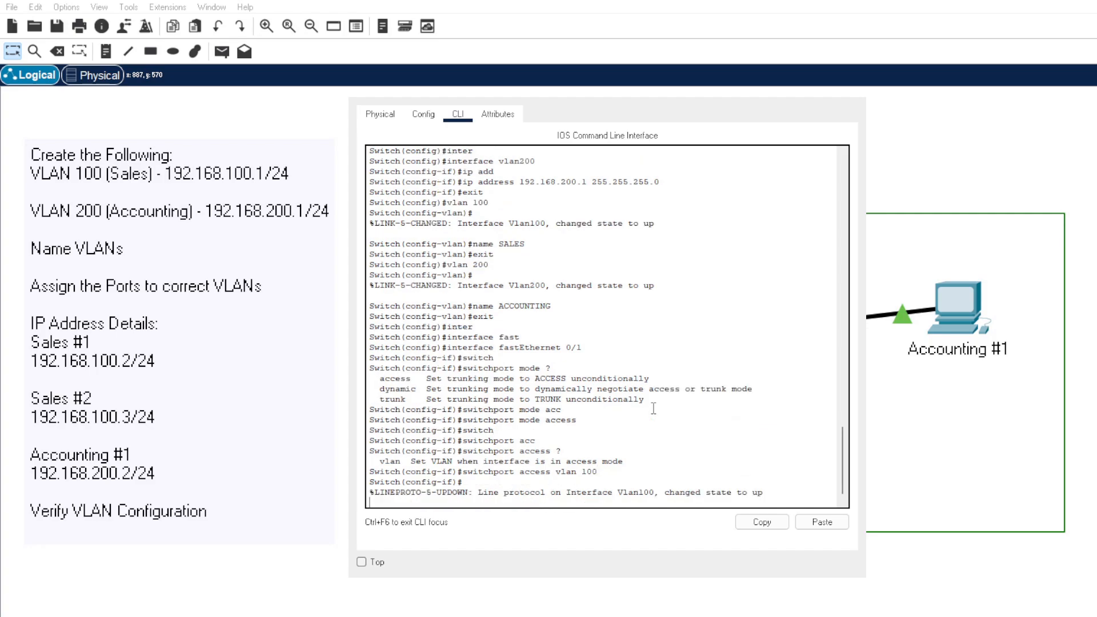
key(Return)
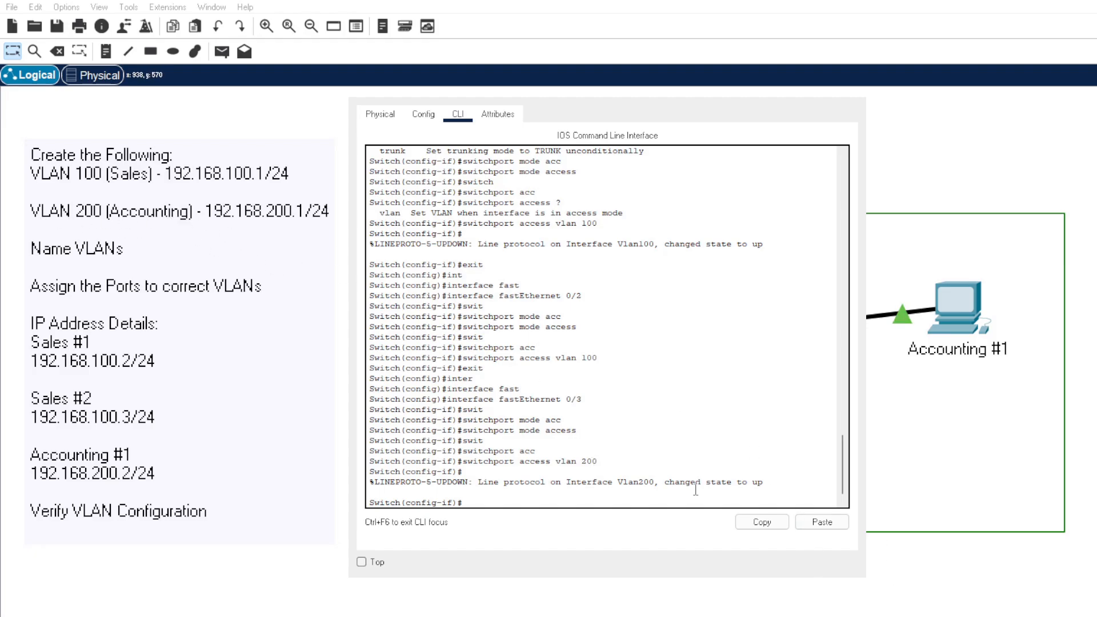
Leave configuration mode and display the brief VLAN summary to check the port assignments
text(end)
key(Return)
key(Return)
key(Return)
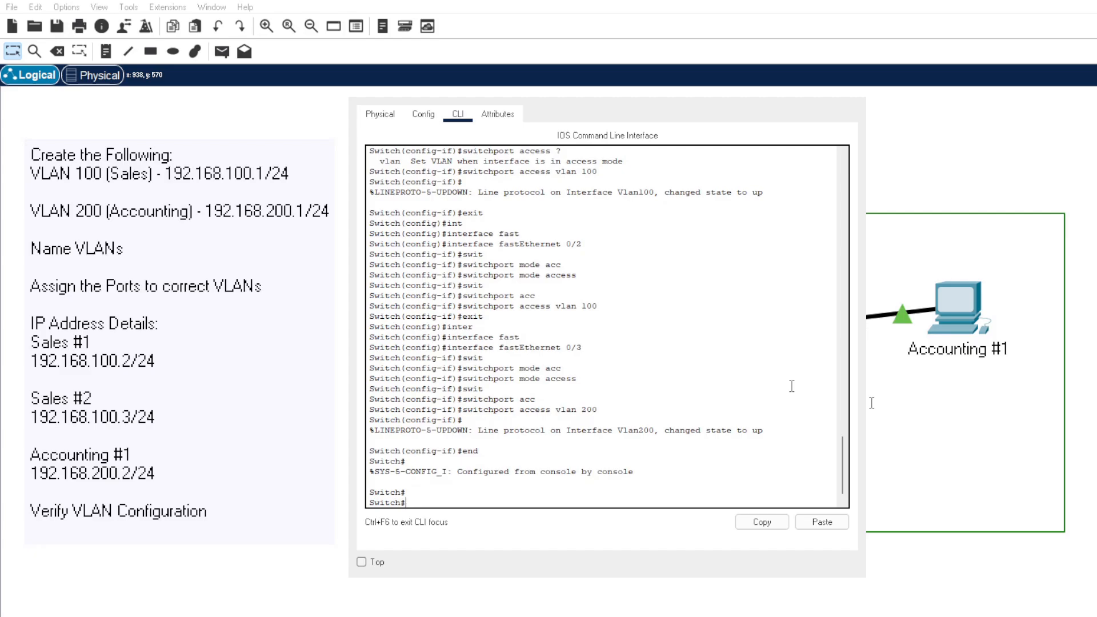
text(sh vlan br)
key(Tab)
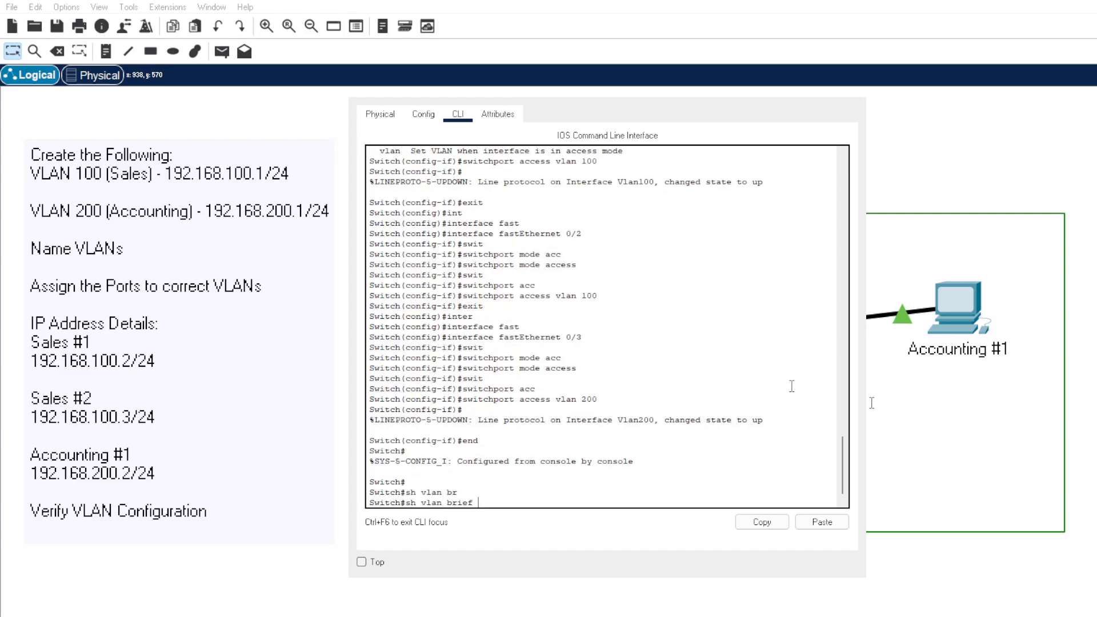
key(Return)
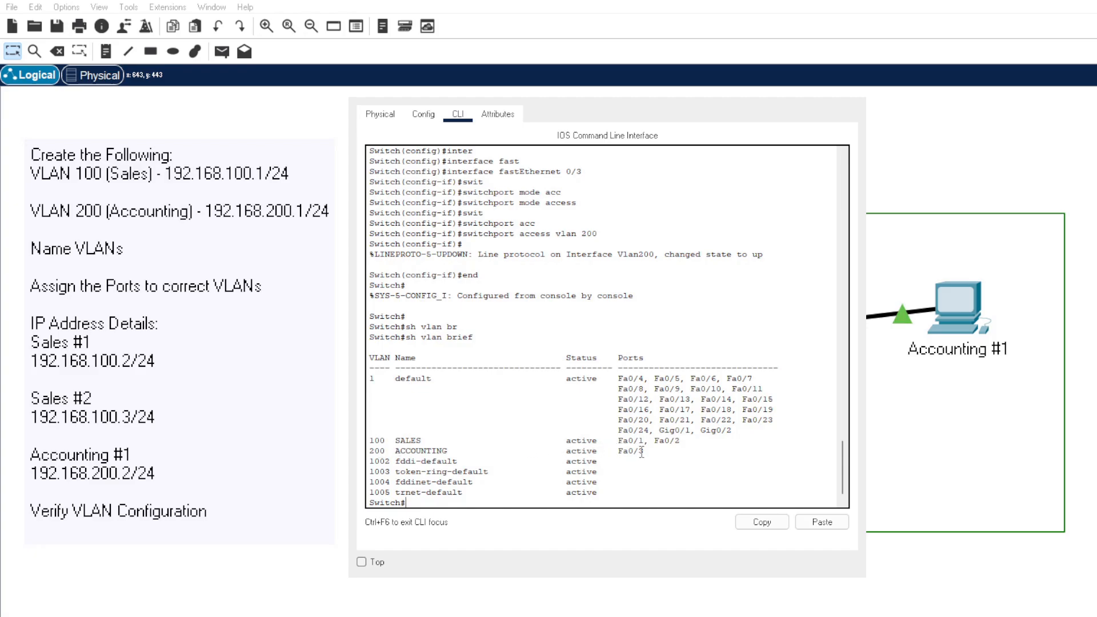
Give the Sales #1 PC the static IPv4 address 192.168.100.2, subnet mask 255.255.255.0 and default gateway 192.168.100.1
click(956, 311)
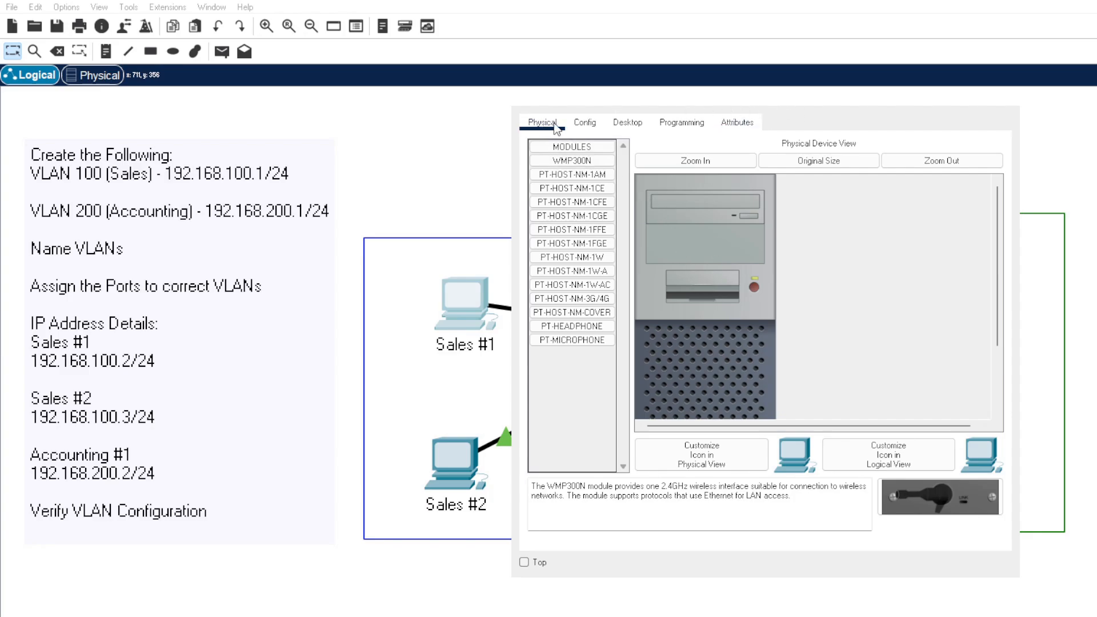
click(629, 124)
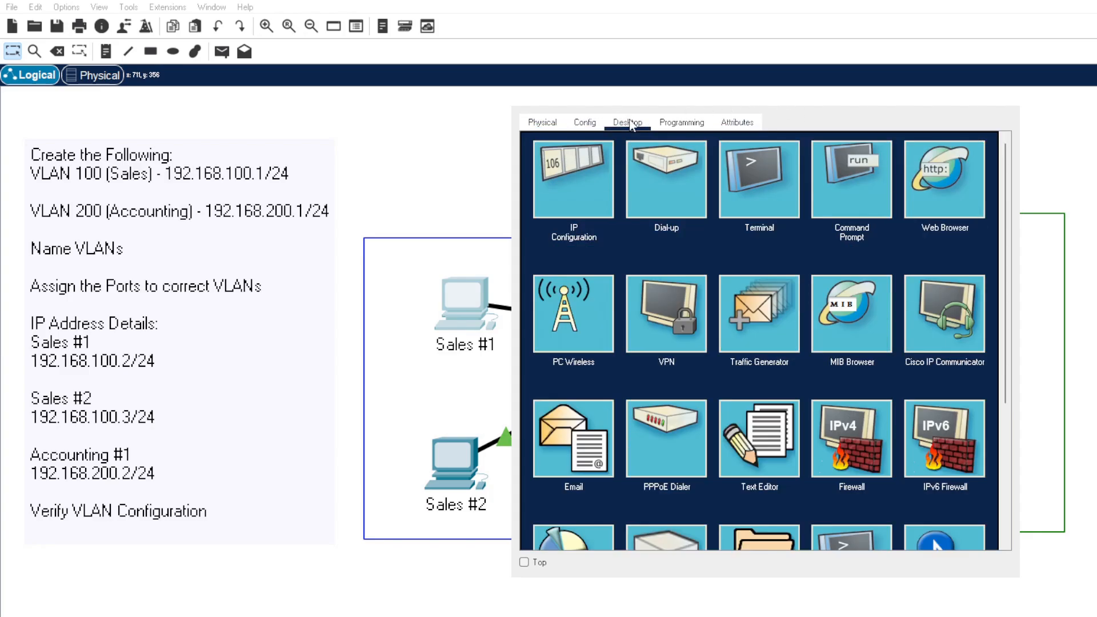
click(597, 158)
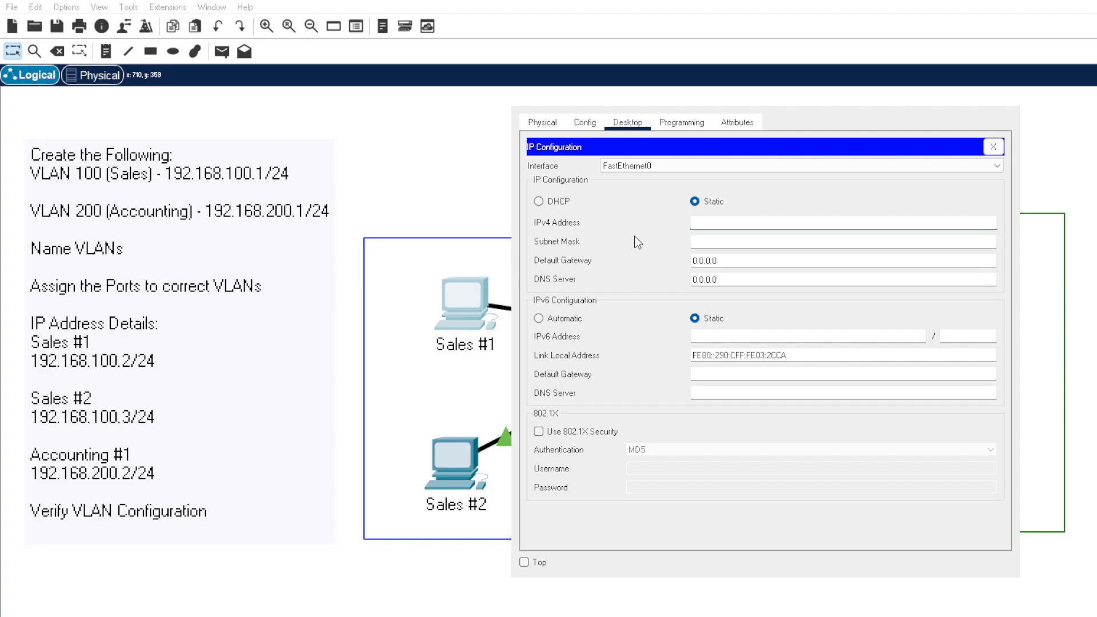
text(192.16)
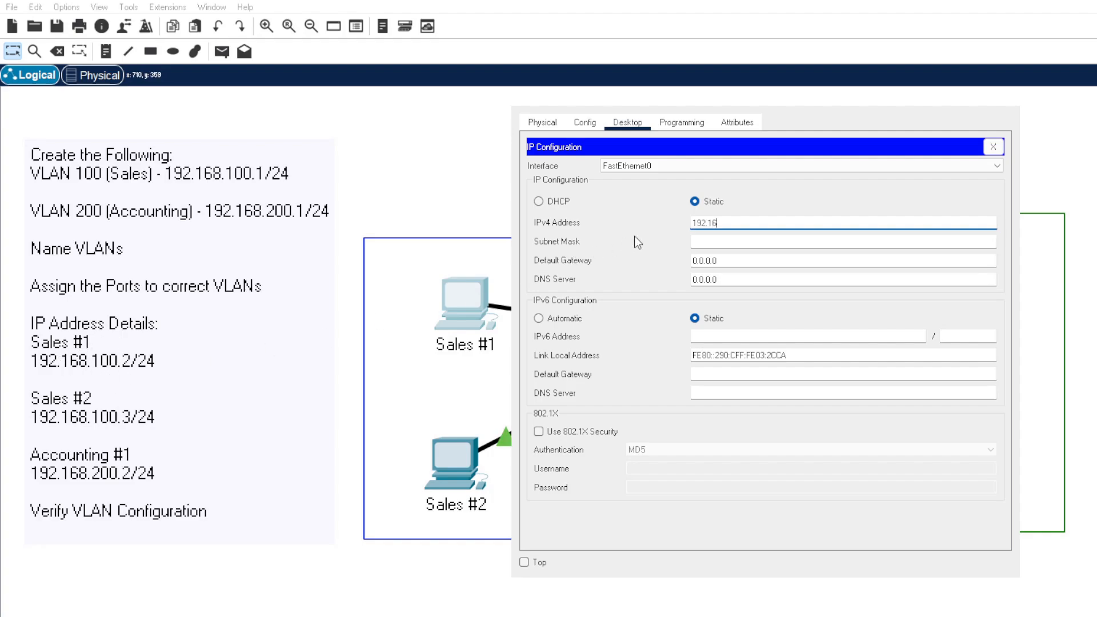
text(8.100.2)
click(714, 241)
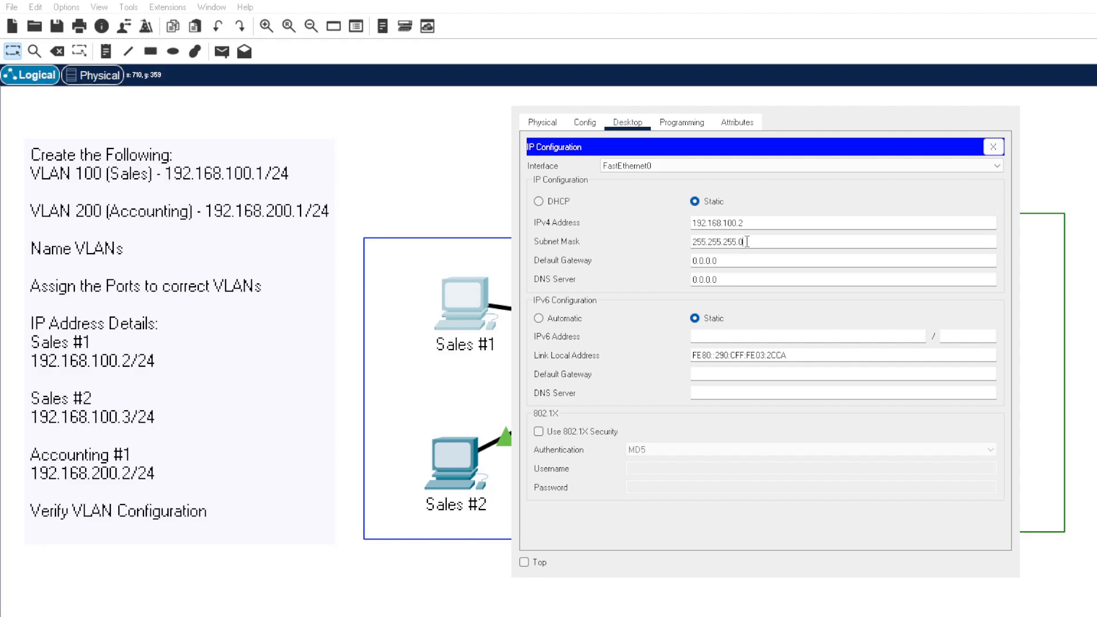
drag(736, 264, 692, 263)
text(192.168.100)
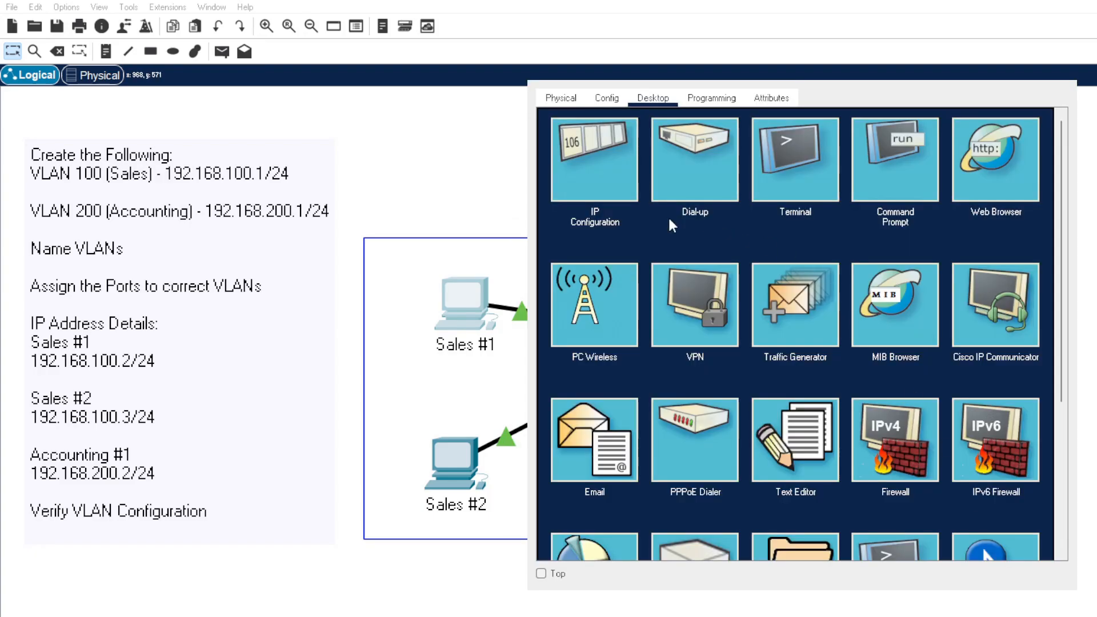
Examine the ipconfig output and ping results for 192.168.100.1, 192.168.100.3 and 192.168.200.2 in Sales #1's command prompt, and close the PC window
click(903, 184)
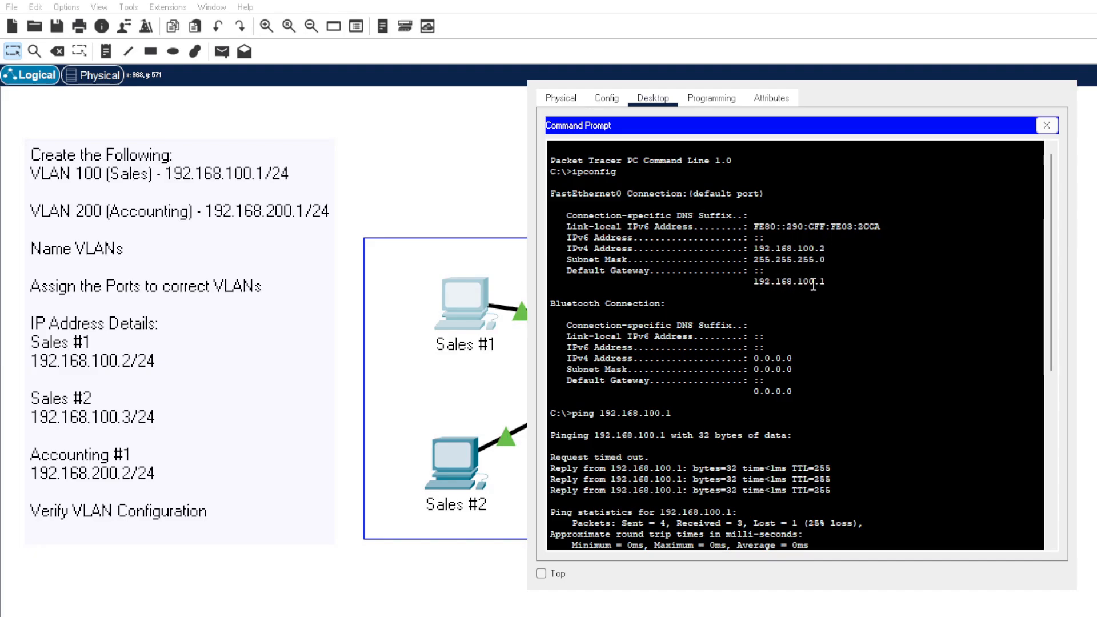
scroll(823, 337, down, 3)
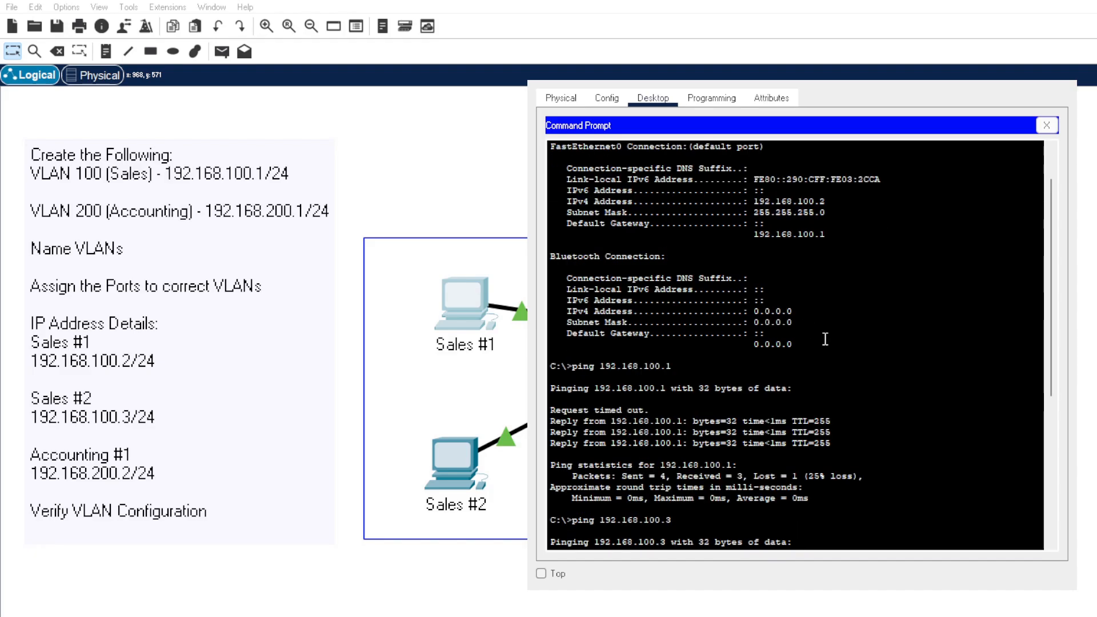
scroll(826, 340, down, 1)
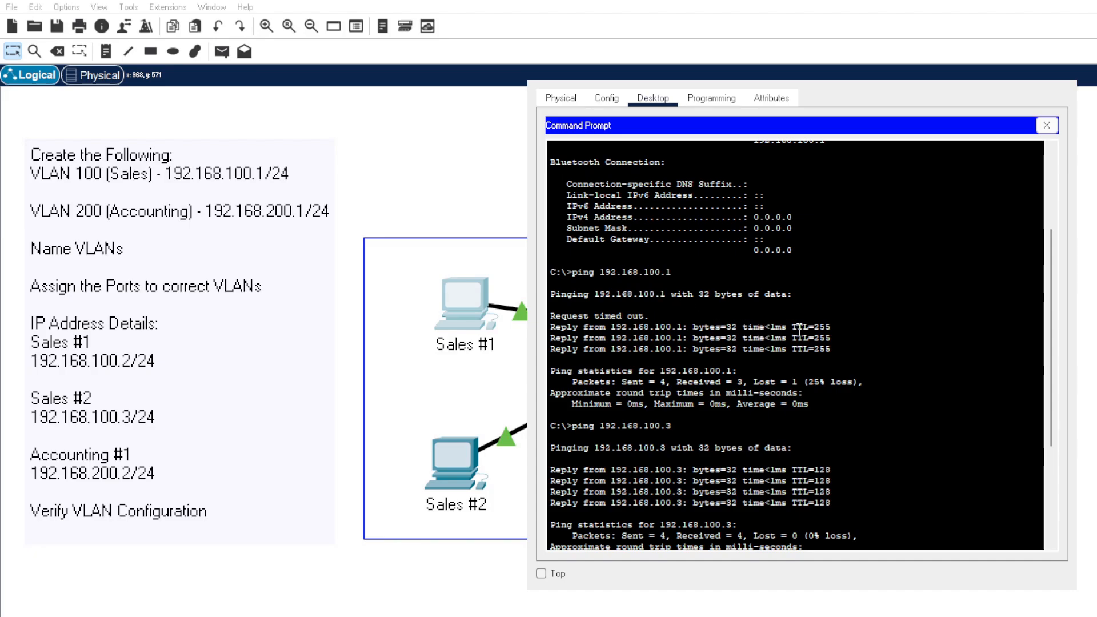
scroll(816, 360, down, 4)
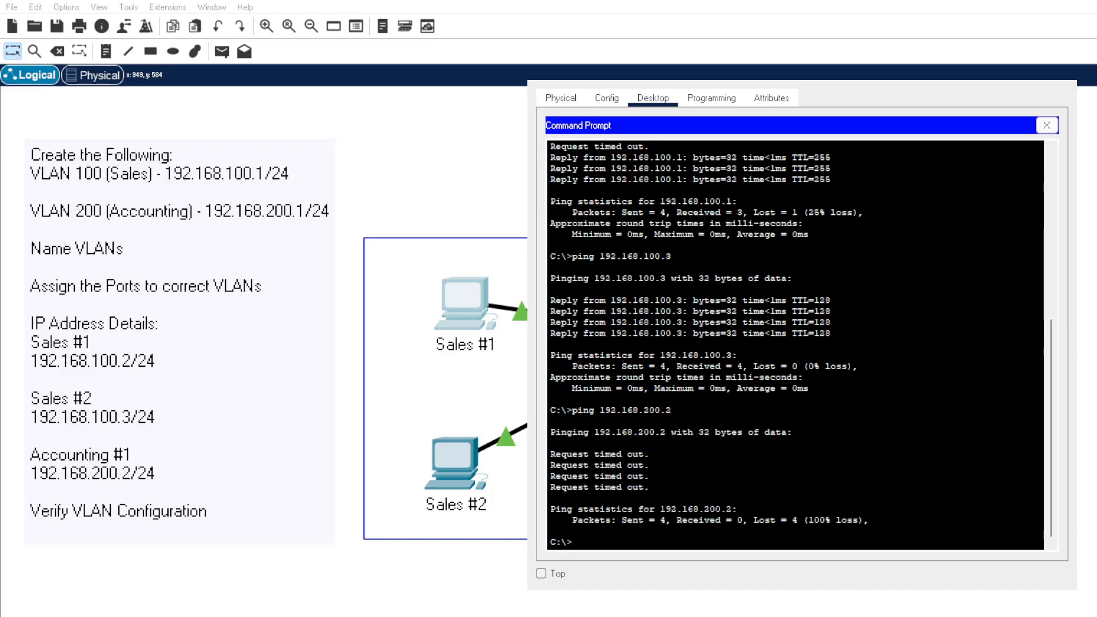
key(alt+F4)
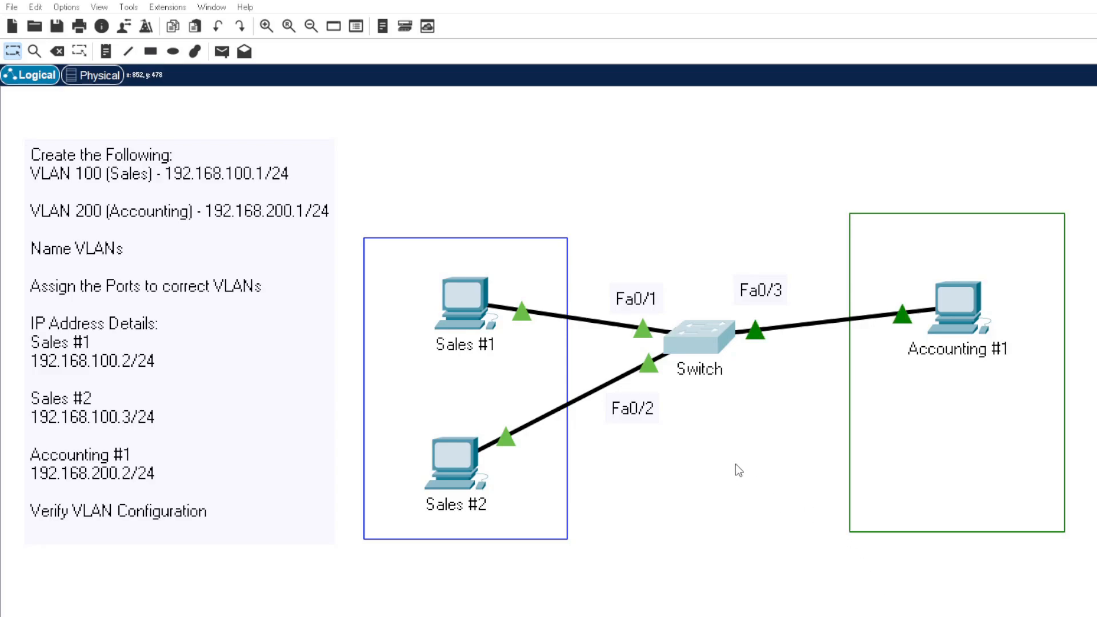